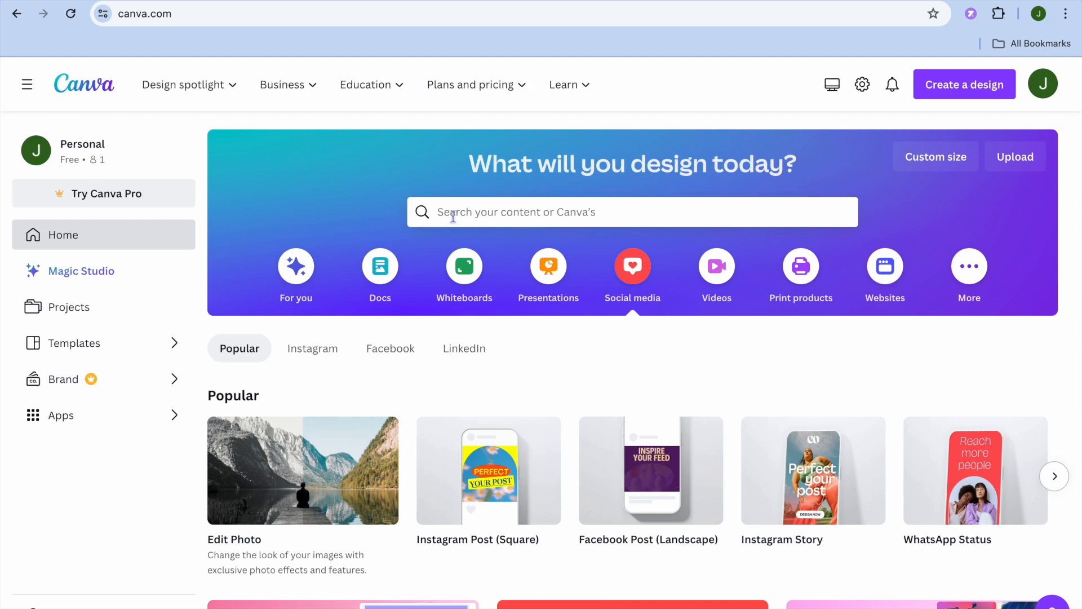
Search the templates for "pinterest video pins".
{"action": "left_click", "coordinate": [480, 213]}
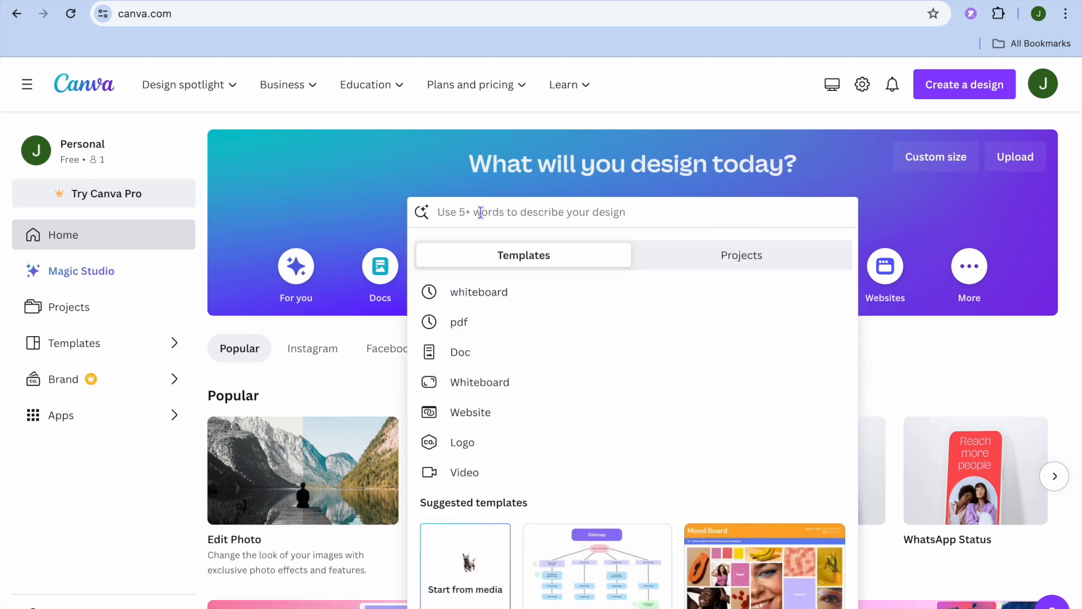
{"action": "type", "text": "pint"}
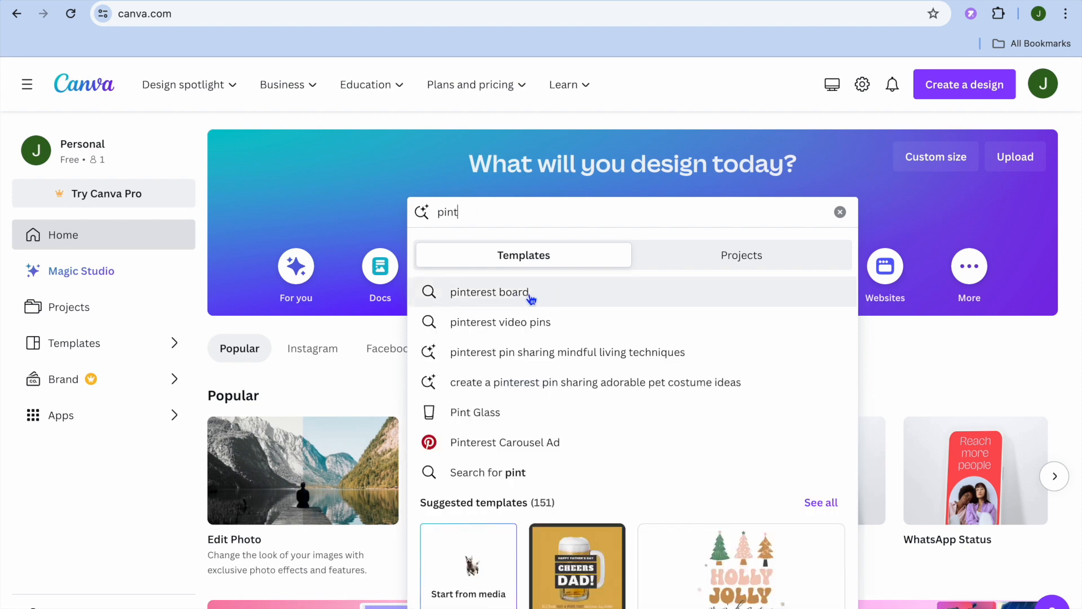
{"action": "left_click", "coordinate": [522, 326]}
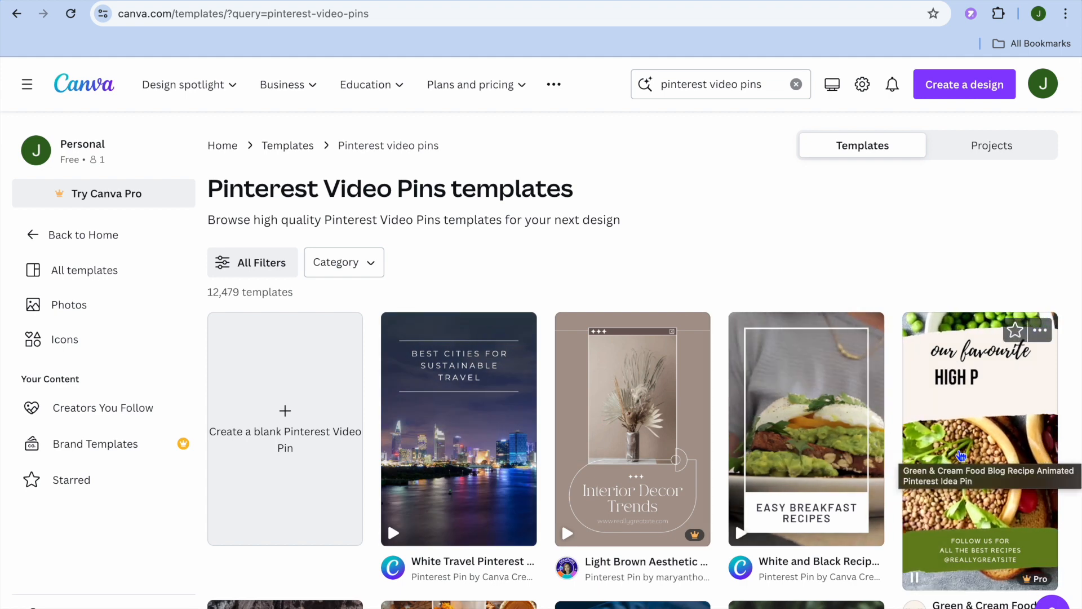
Browse the video pin templates and start customizing the Ocean Wellness and Self-care Pinterest Video Pin template.
{"action": "scroll", "coordinate": [962, 455], "scroll_direction": "down", "scroll_amount": 2}
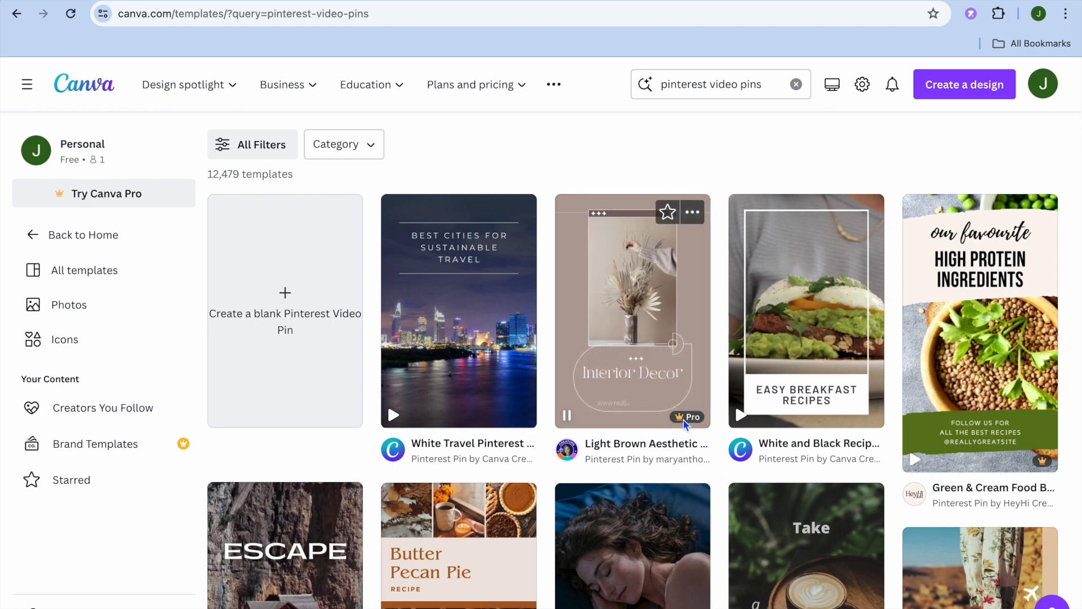
{"action": "scroll", "coordinate": [690, 424], "scroll_direction": "down", "scroll_amount": 1}
{"action": "scroll", "coordinate": [688, 424], "scroll_direction": "down", "scroll_amount": 3}
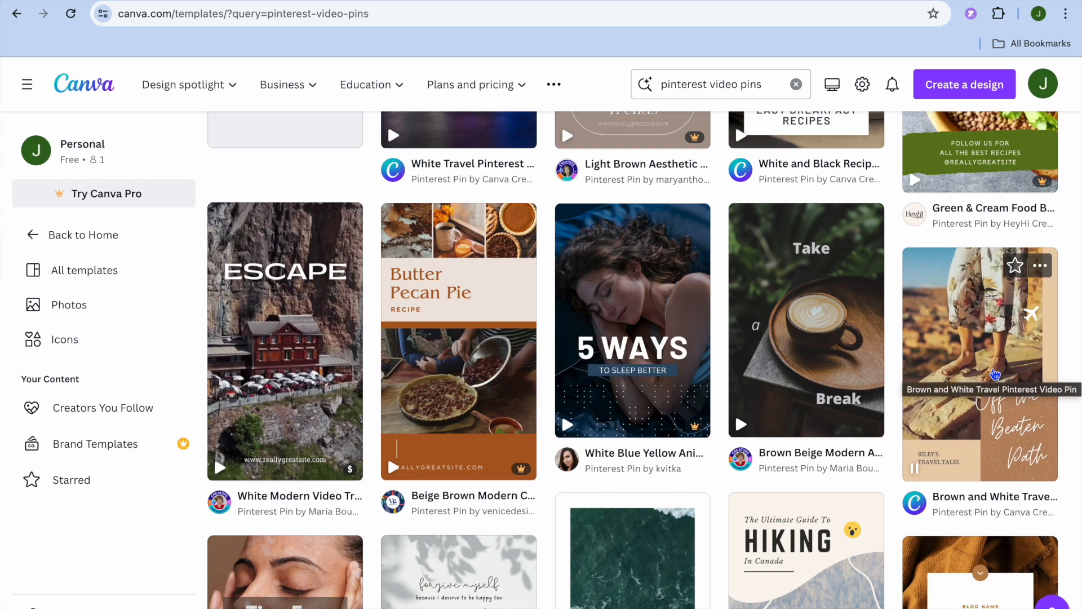
{"action": "scroll", "coordinate": [995, 374], "scroll_direction": "down", "scroll_amount": 5}
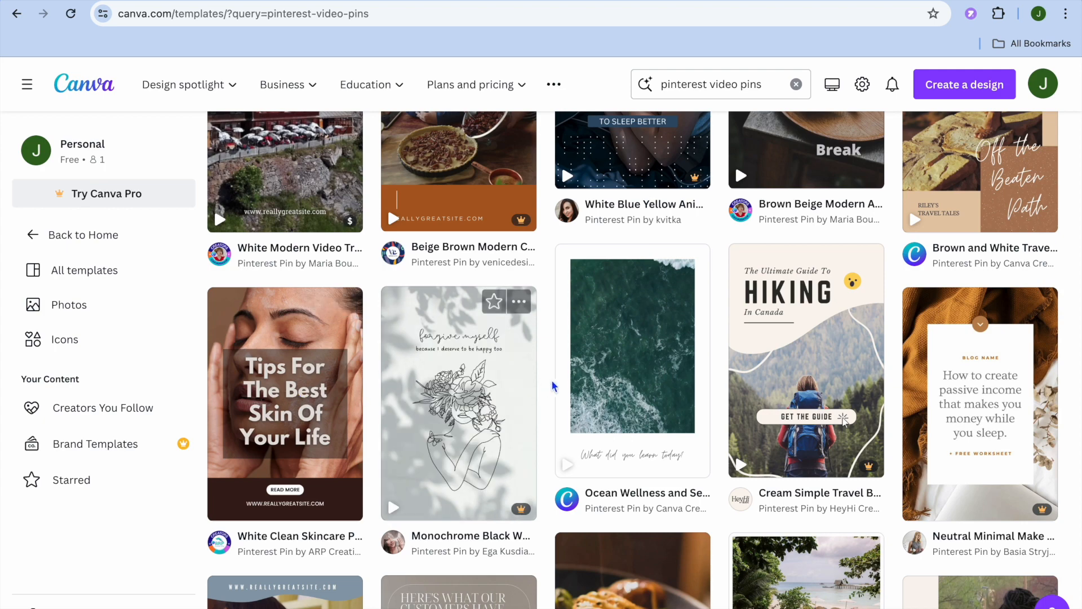
{"action": "left_click", "coordinate": [620, 367]}
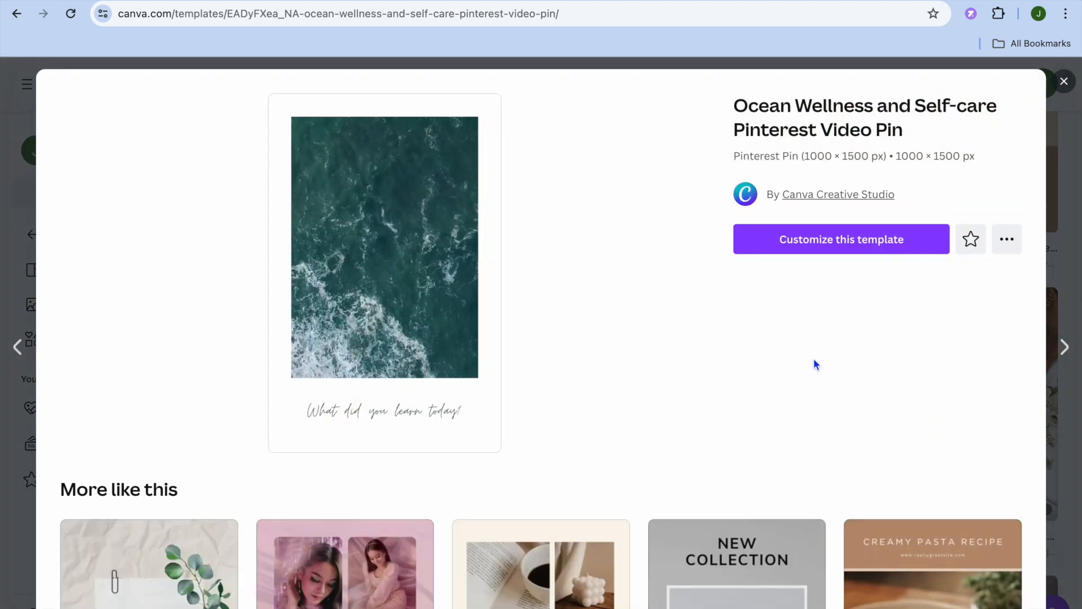
{"action": "left_click", "coordinate": [837, 250]}
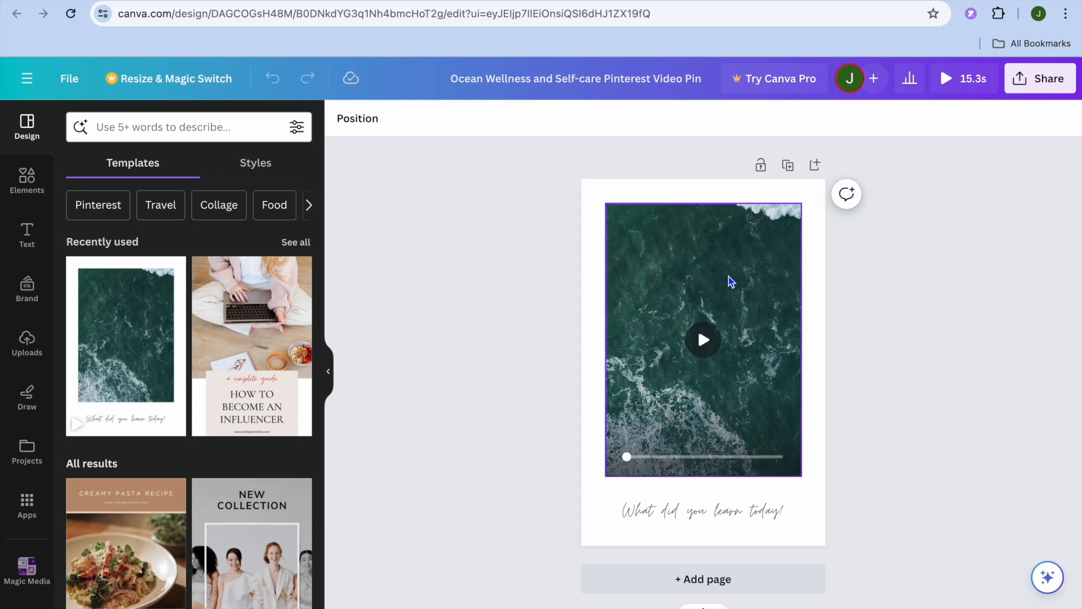
Search the elements for "cloudy" and limit the results to videos.
{"action": "scroll", "coordinate": [237, 402], "scroll_direction": "down", "scroll_amount": 3}
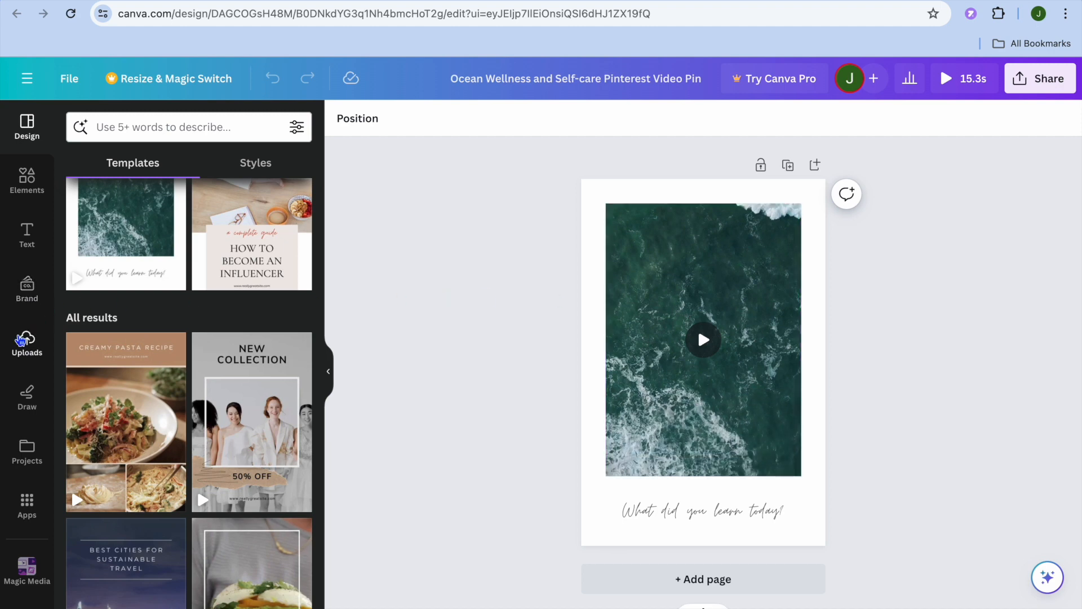
{"action": "left_click", "coordinate": [21, 340]}
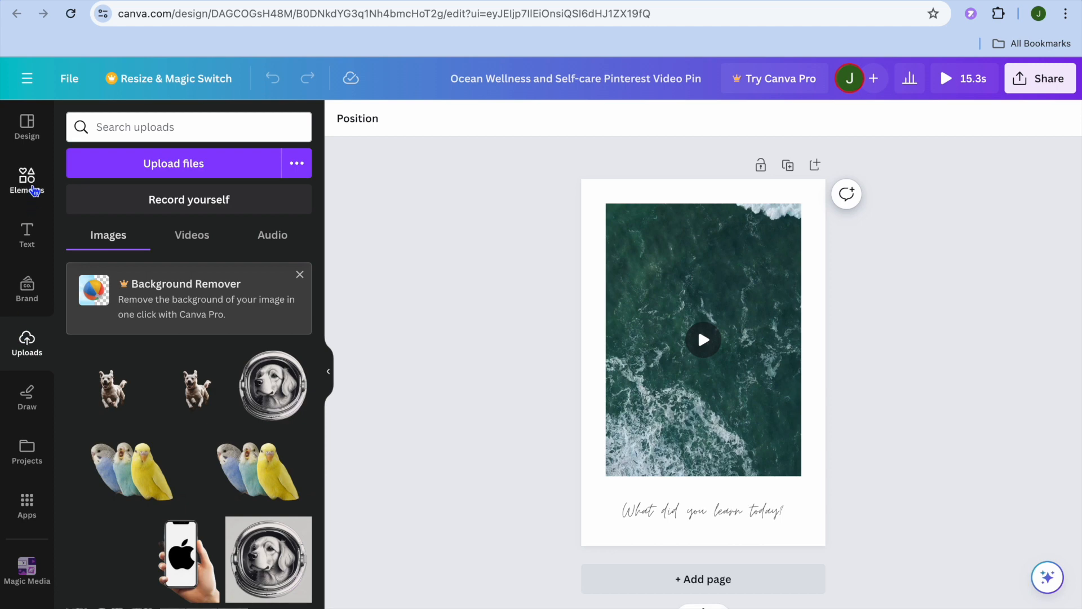
{"action": "left_click", "coordinate": [34, 191]}
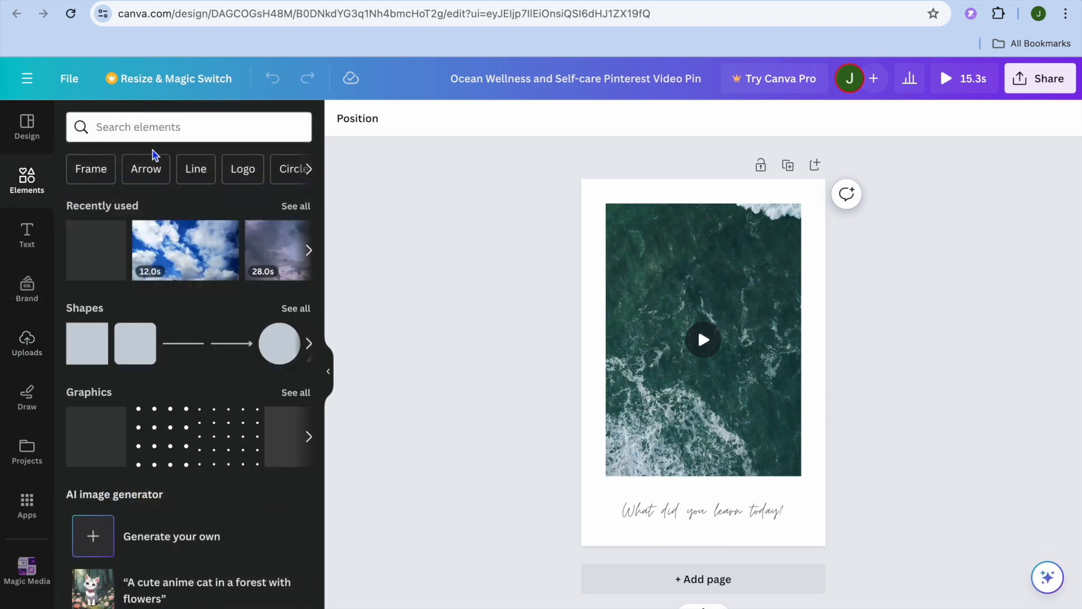
{"action": "left_click", "coordinate": [159, 138]}
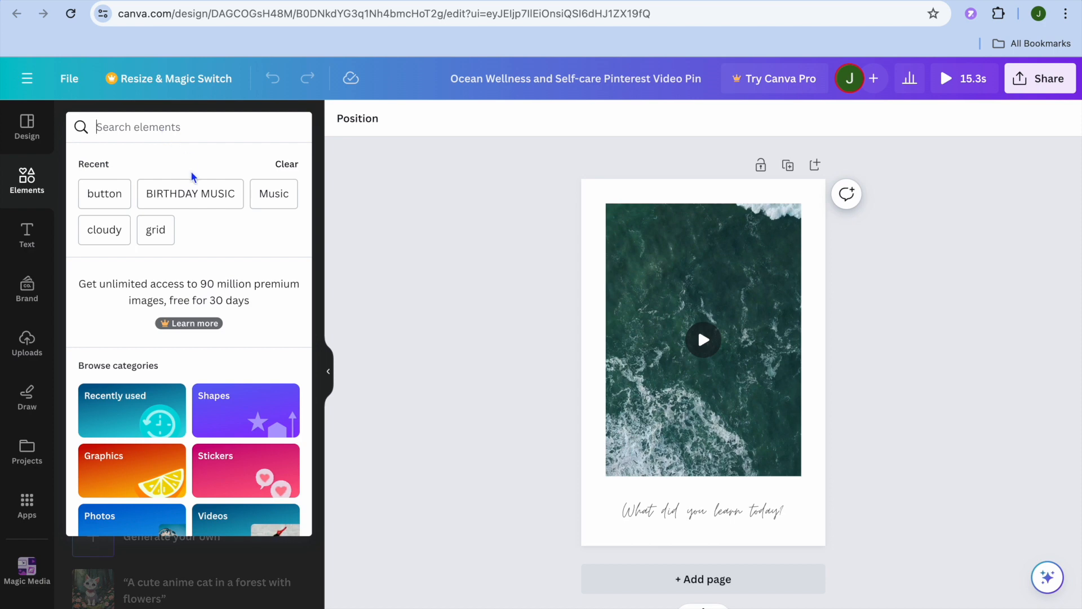
{"action": "left_click", "coordinate": [103, 229]}
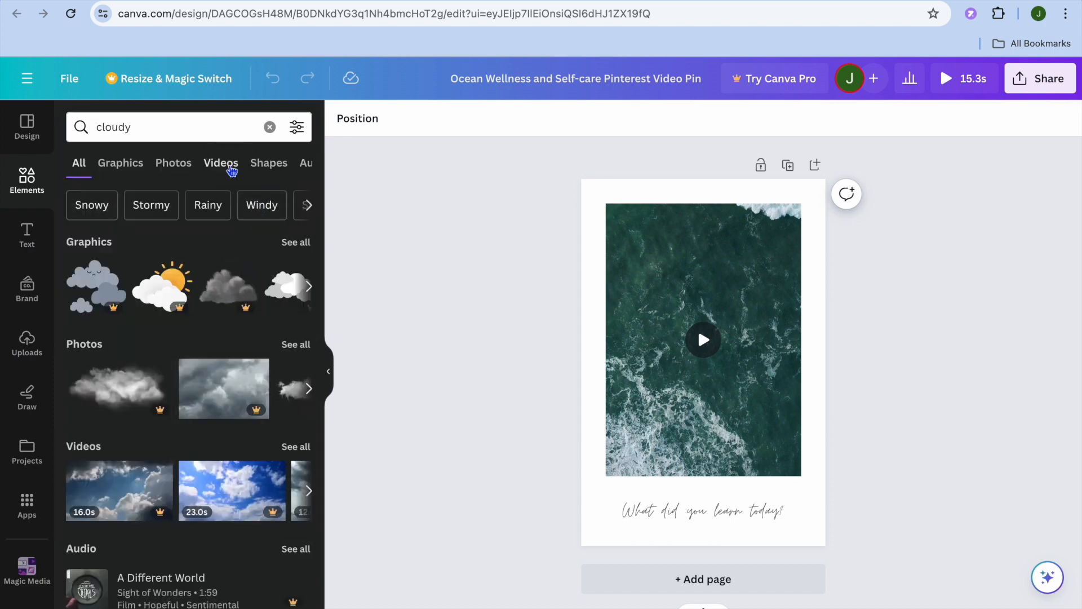
{"action": "left_click", "coordinate": [241, 168]}
Replace the template's ocean video with the 21-second clip of a cloudy sky above green trees.
{"action": "scroll", "coordinate": [251, 333], "scroll_direction": "down", "scroll_amount": 4}
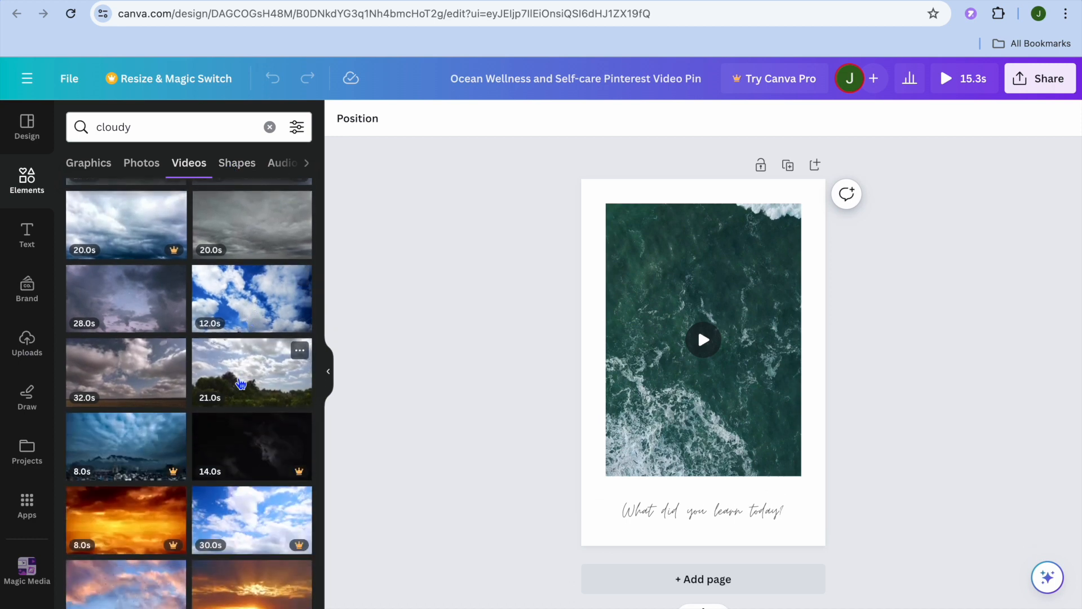
{"action": "left_click", "coordinate": [241, 383]}
{"action": "left_click_drag", "start_coordinate": [241, 383], "coordinate": [686, 327]}
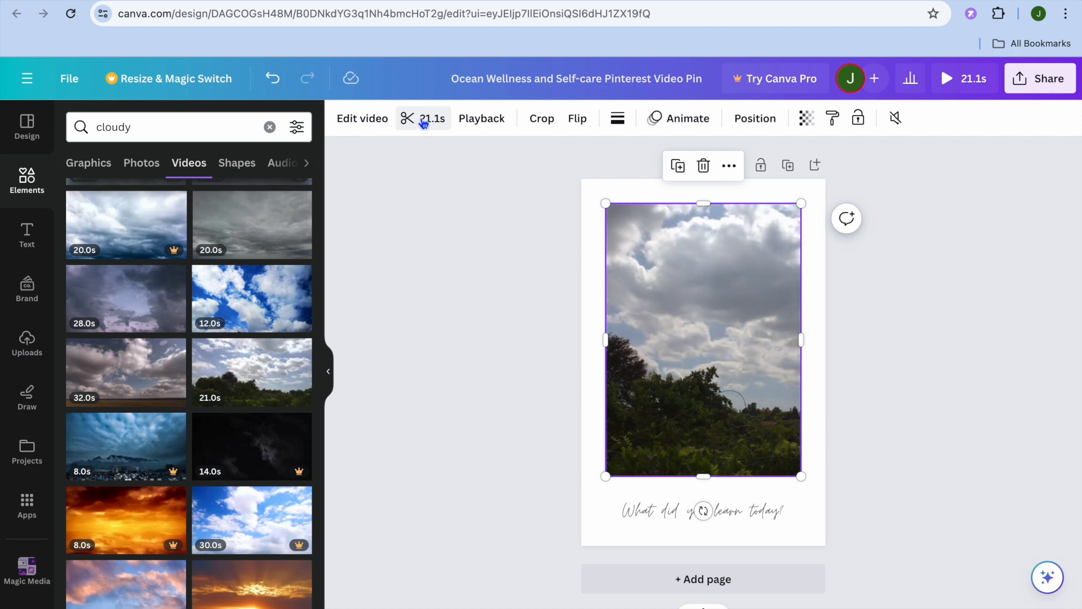
Trim the end of the cloudy sky video so the clip lasts 5.0 seconds.
{"action": "left_click", "coordinate": [423, 121]}
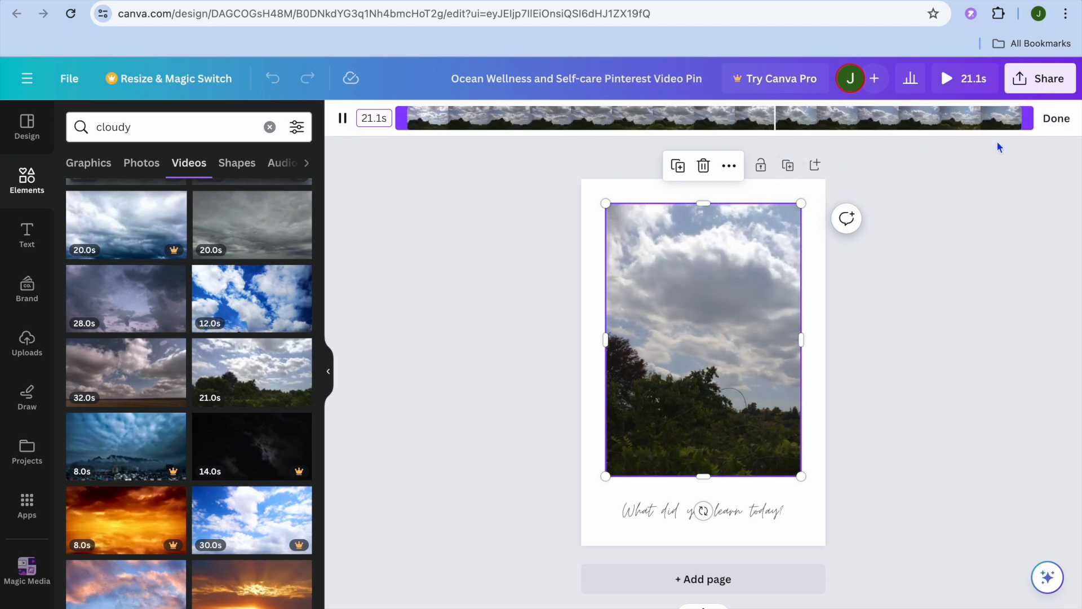
{"action": "left_click_drag", "start_coordinate": [1030, 118], "coordinate": [561, 112]}
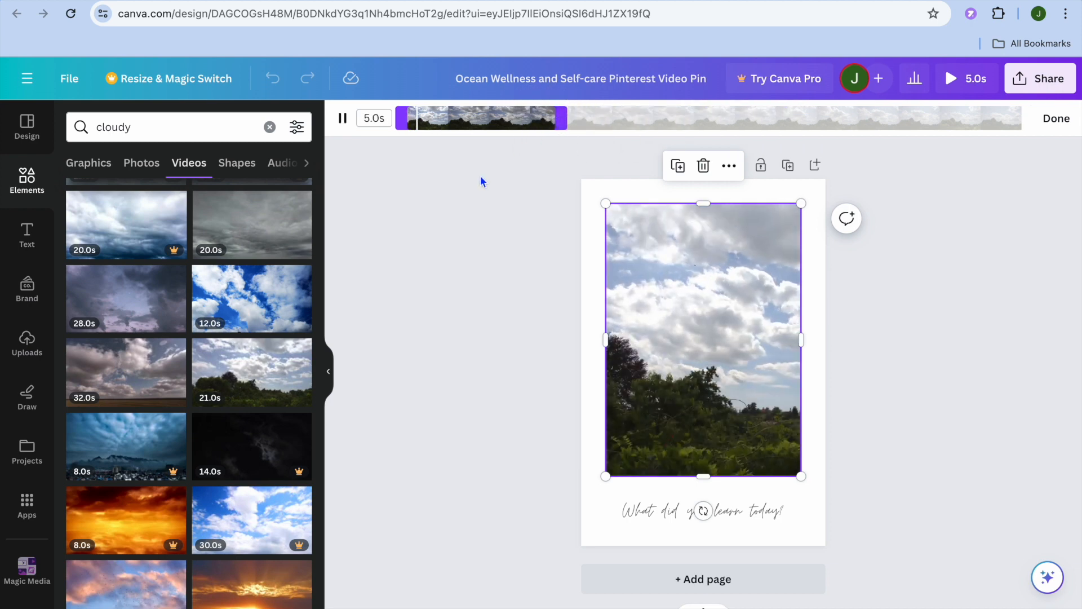
{"action": "left_click", "coordinate": [1054, 119]}
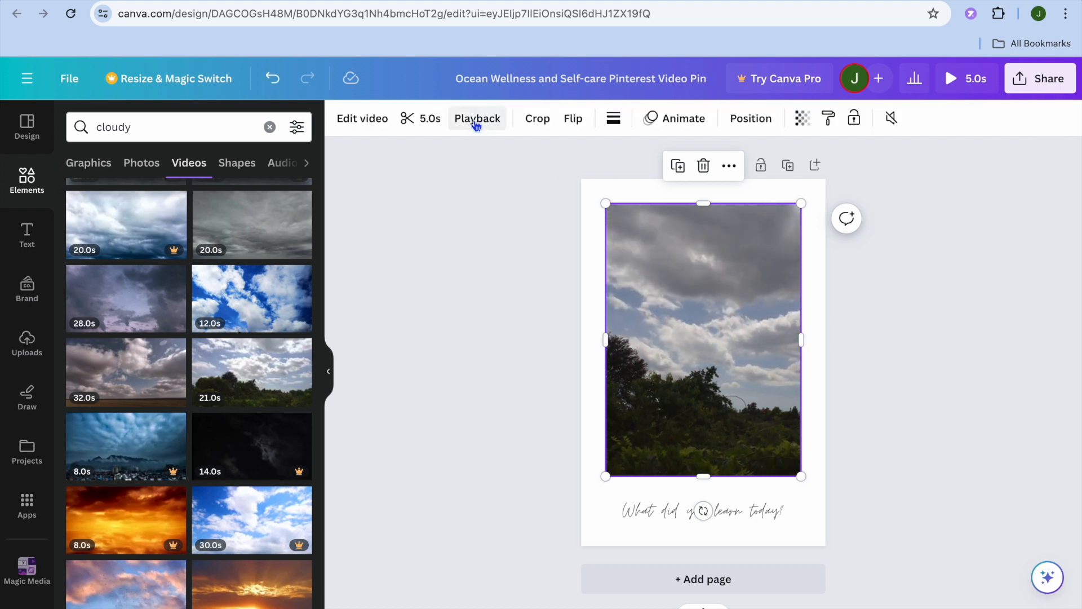
Examine the cloudy sky video's playback settings and its crop and rotation options.
{"action": "left_click", "coordinate": [476, 120]}
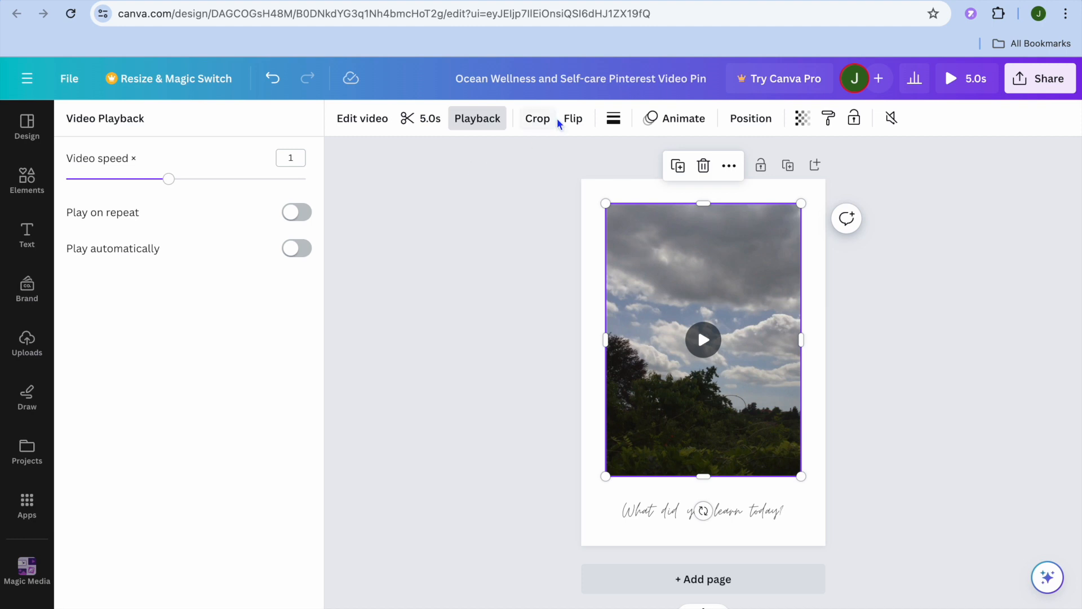
{"action": "left_click", "coordinate": [539, 119]}
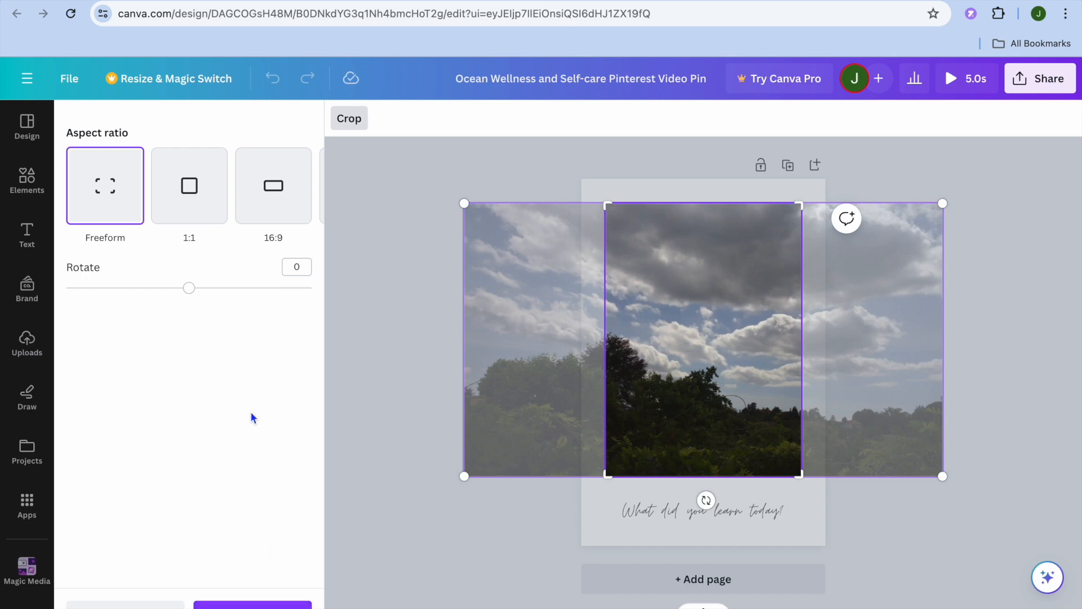
{"action": "mouse_move", "coordinate": [188, 291]}
{"action": "left_mouse_down"}
{"action": "mouse_move", "coordinate": [276, 290]}
{"action": "mouse_move", "coordinate": [190, 293]}
{"action": "left_mouse_up"}
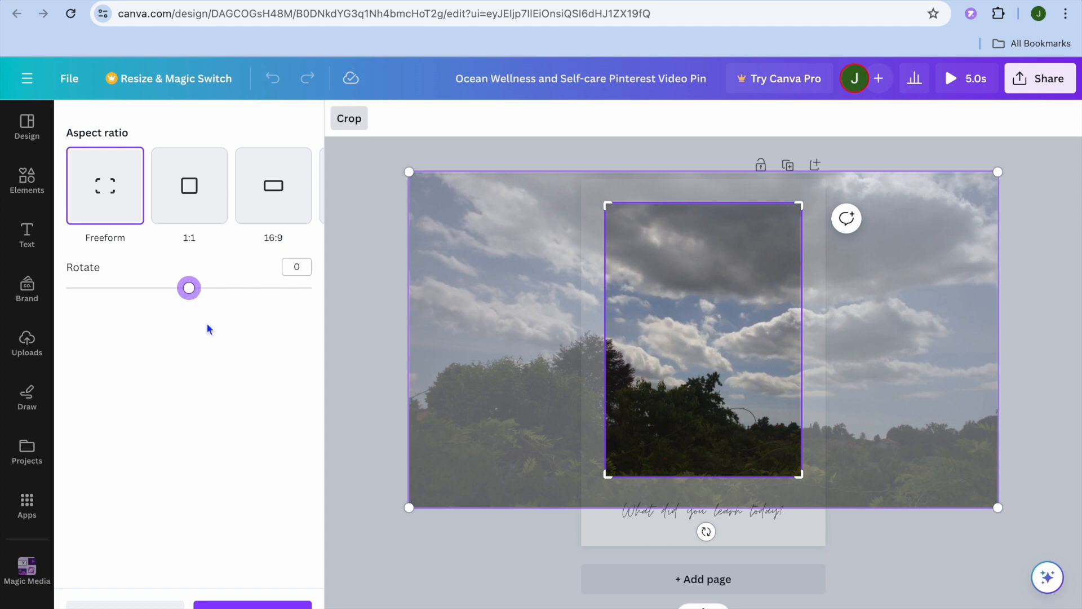
{"action": "left_click", "coordinate": [479, 493]}
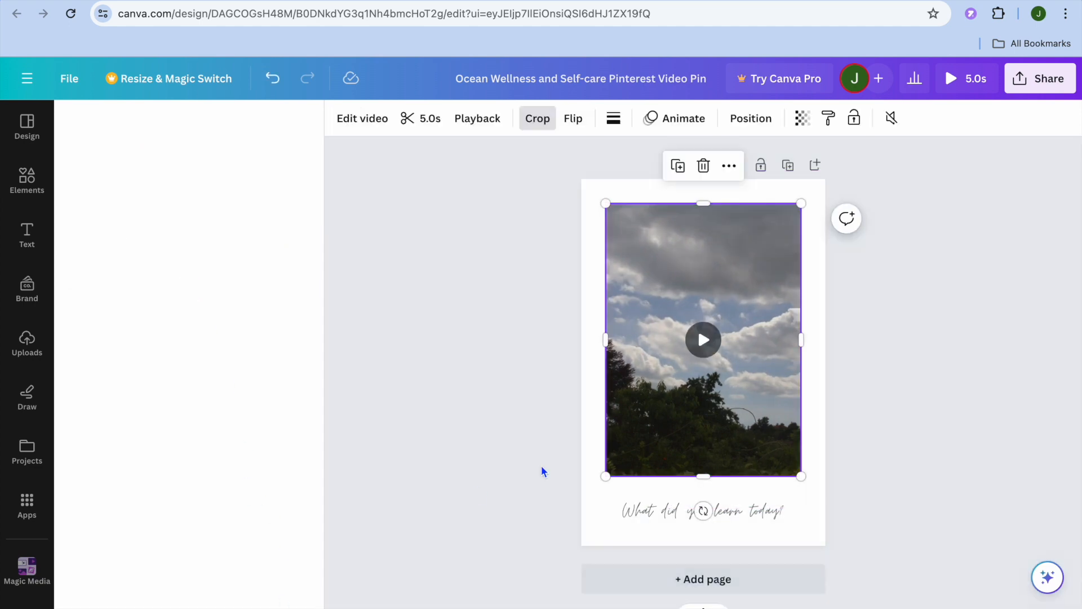
Set the page background color to yellow #ffde59.
{"action": "left_click", "coordinate": [614, 189]}
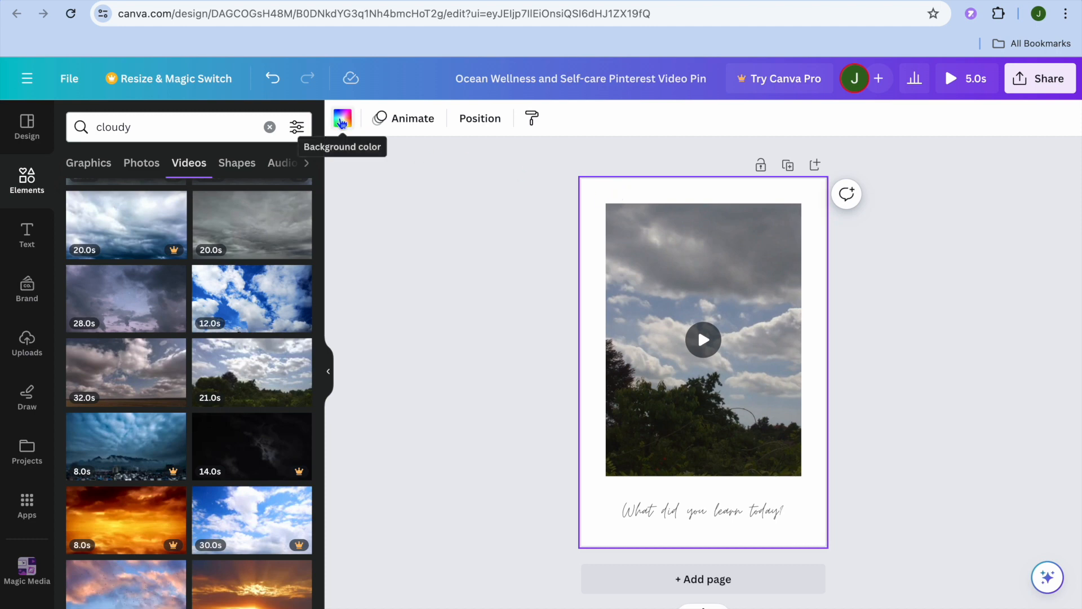
{"action": "left_click", "coordinate": [341, 121]}
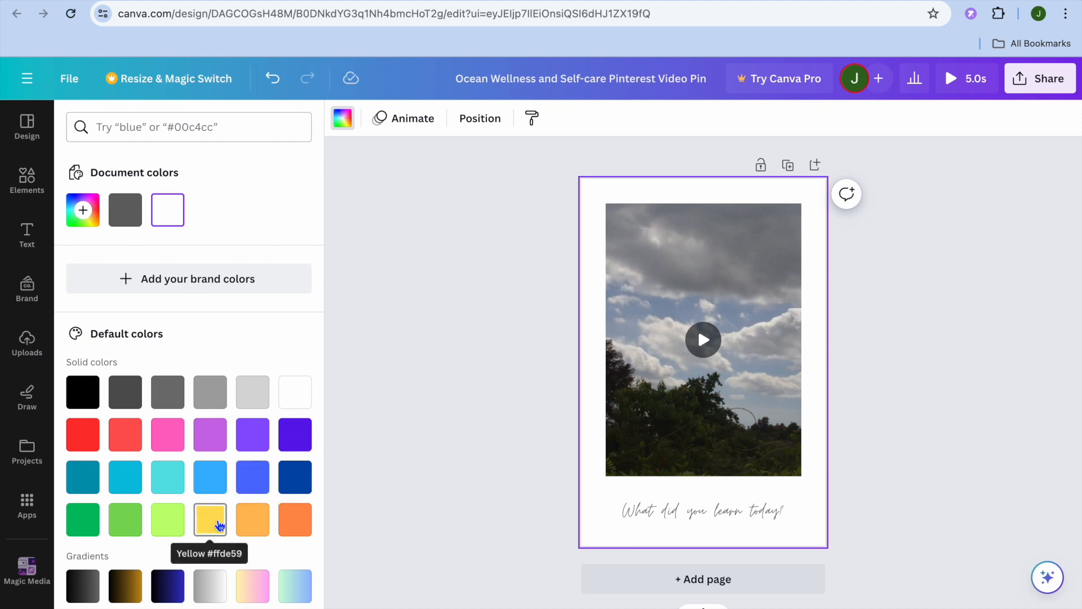
{"action": "left_click", "coordinate": [218, 529]}
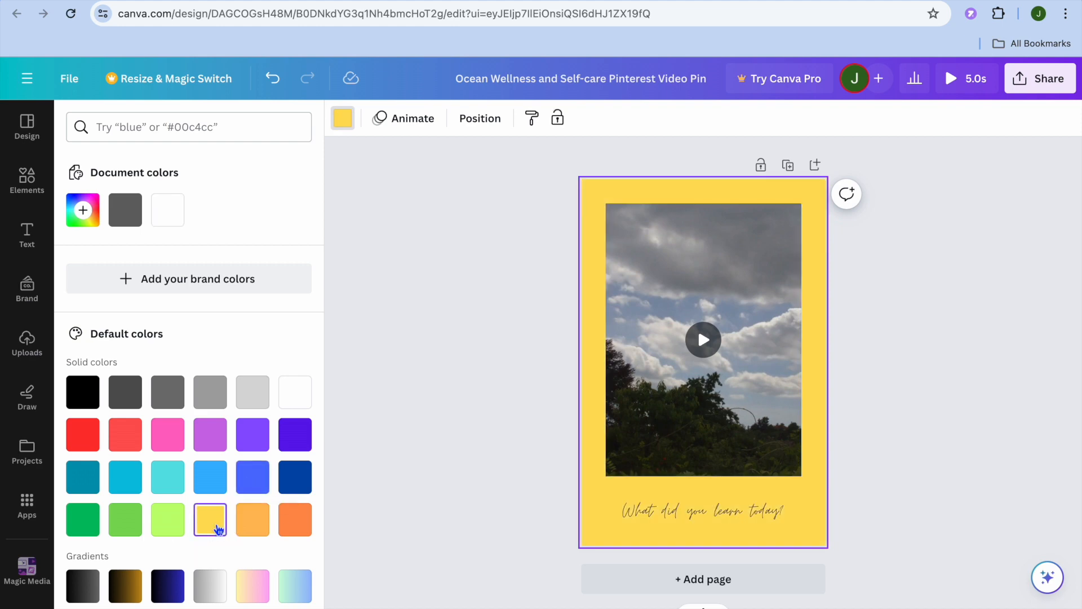
{"action": "scroll", "coordinate": [217, 527], "scroll_direction": "down", "scroll_amount": 2}
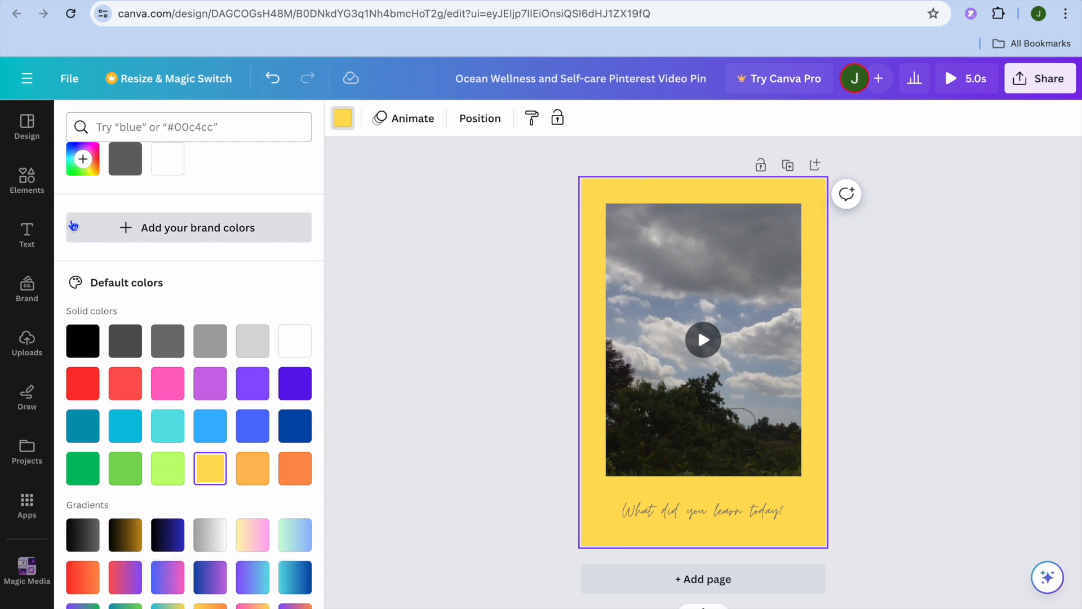
Search the elements for "forest background" and limit the results to photos.
{"action": "left_click", "coordinate": [28, 182]}
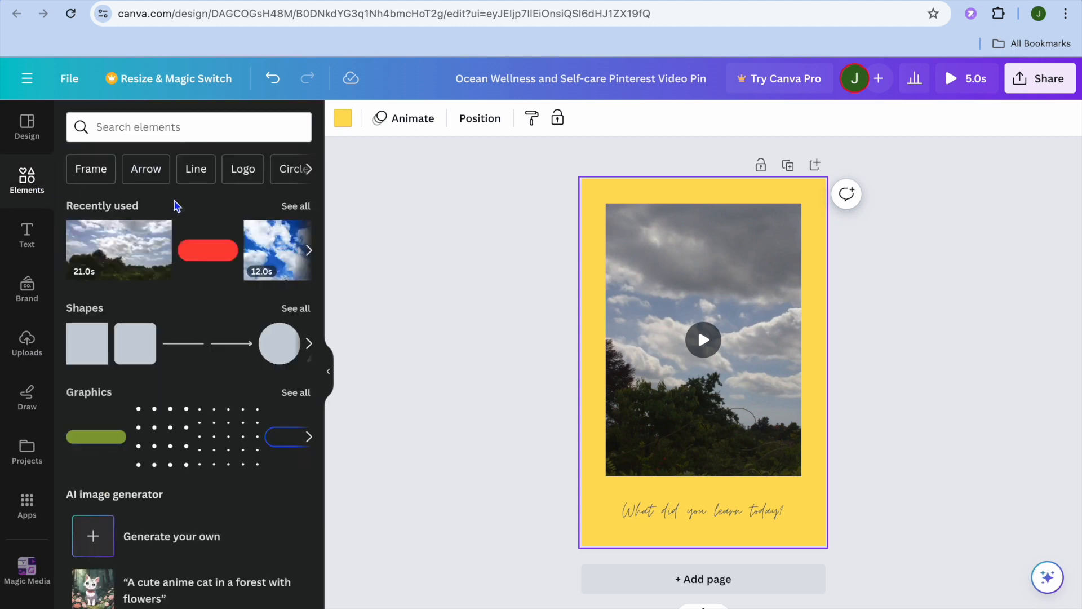
{"action": "left_click", "coordinate": [169, 135]}
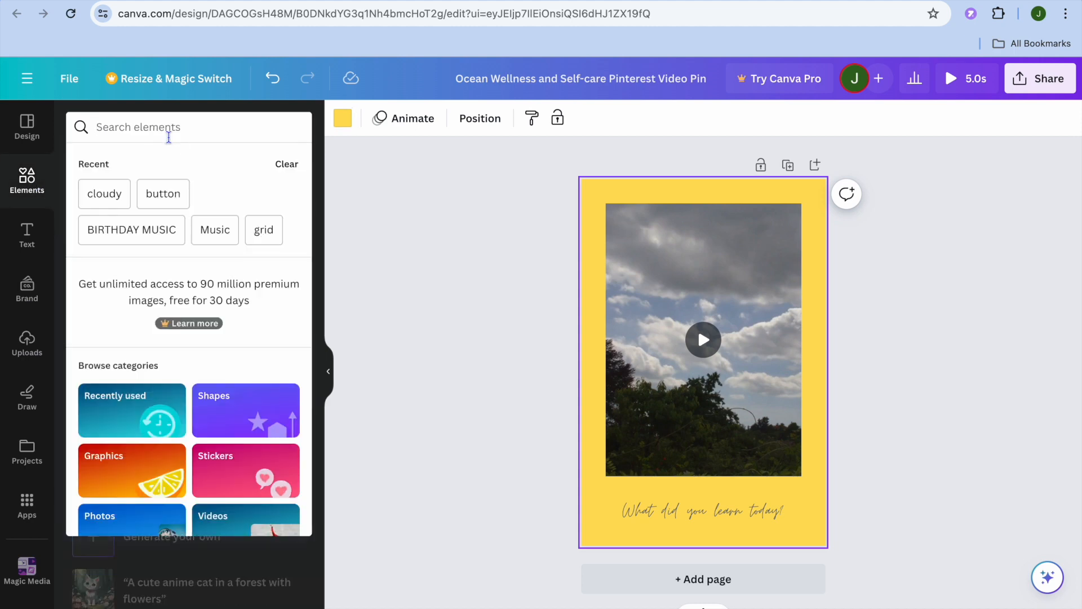
{"action": "type", "text": "f"}
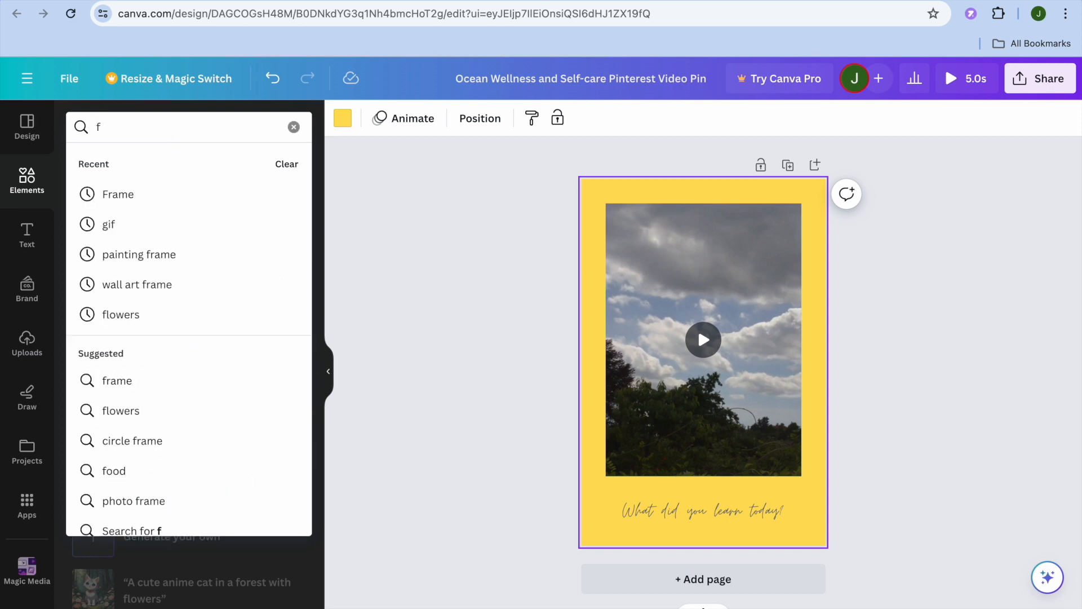
{"action": "type", "text": "or"}
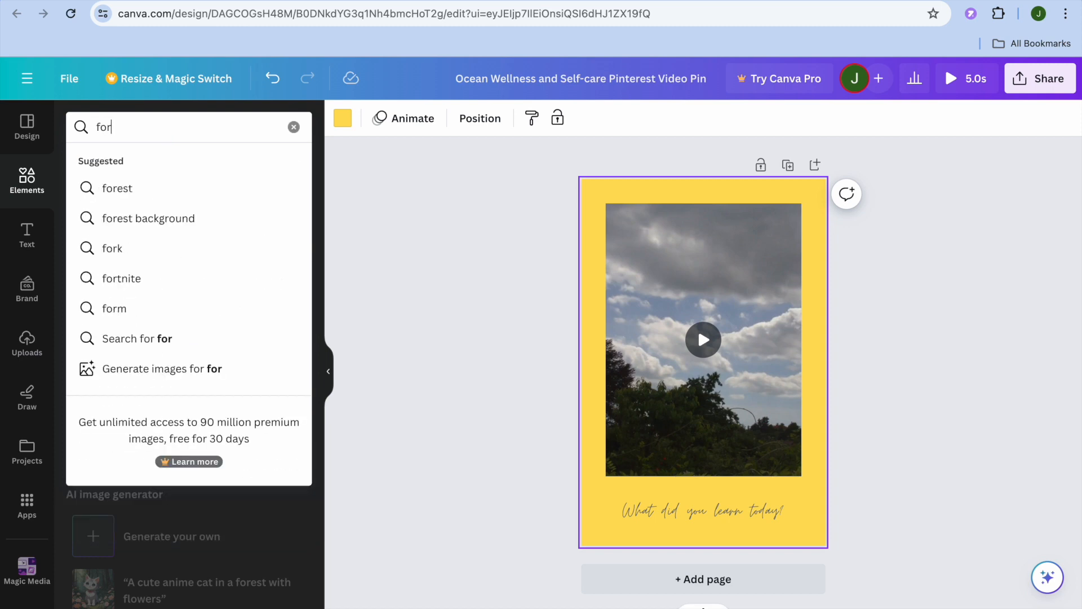
{"action": "left_click", "coordinate": [183, 219]}
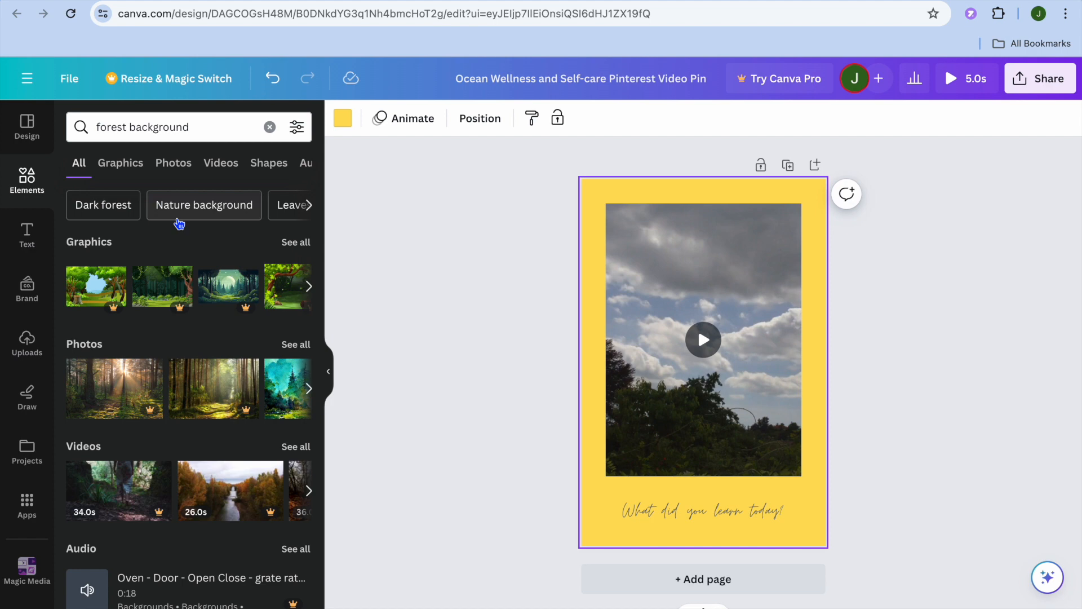
{"action": "left_click", "coordinate": [174, 174]}
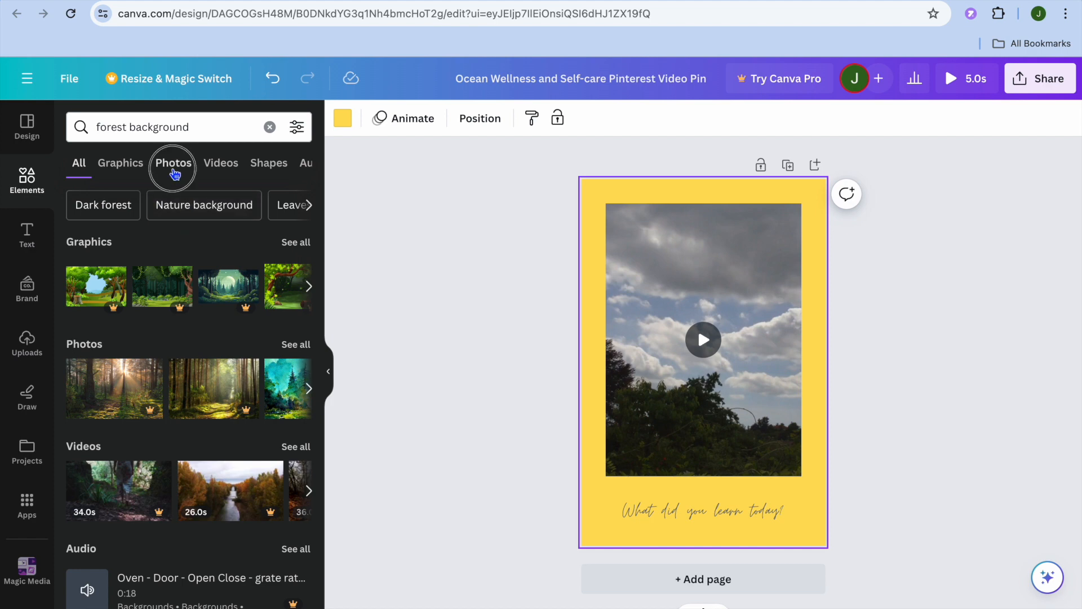
Add the free photo of misty evergreen trees to the page and make it the page background.
{"action": "scroll", "coordinate": [231, 285], "scroll_direction": "down", "scroll_amount": 3}
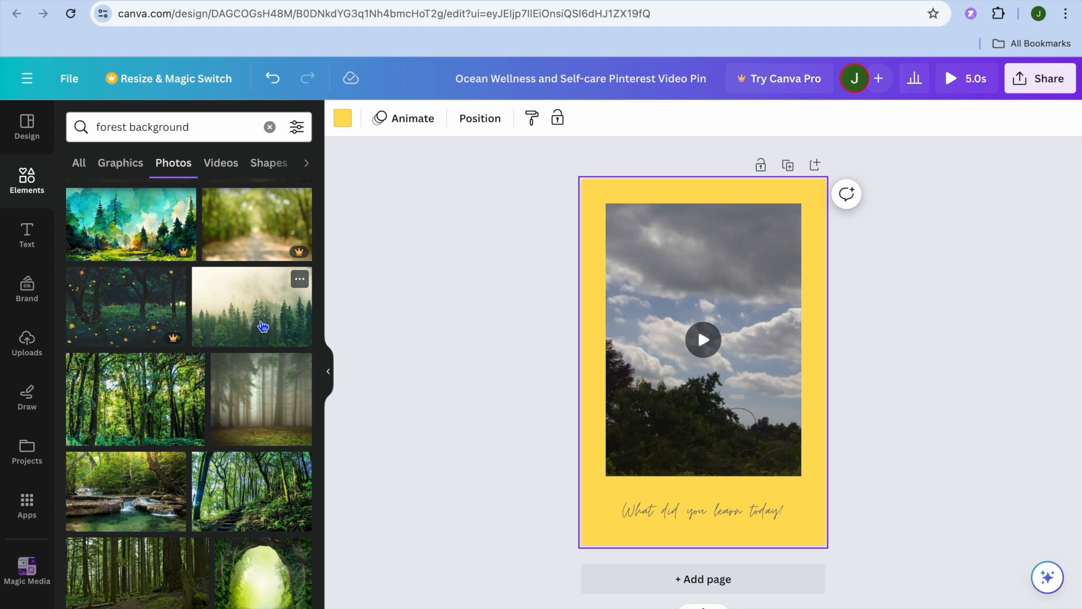
{"action": "left_click_drag", "start_coordinate": [263, 327], "coordinate": [577, 220]}
{"action": "left_click", "coordinate": [221, 320]}
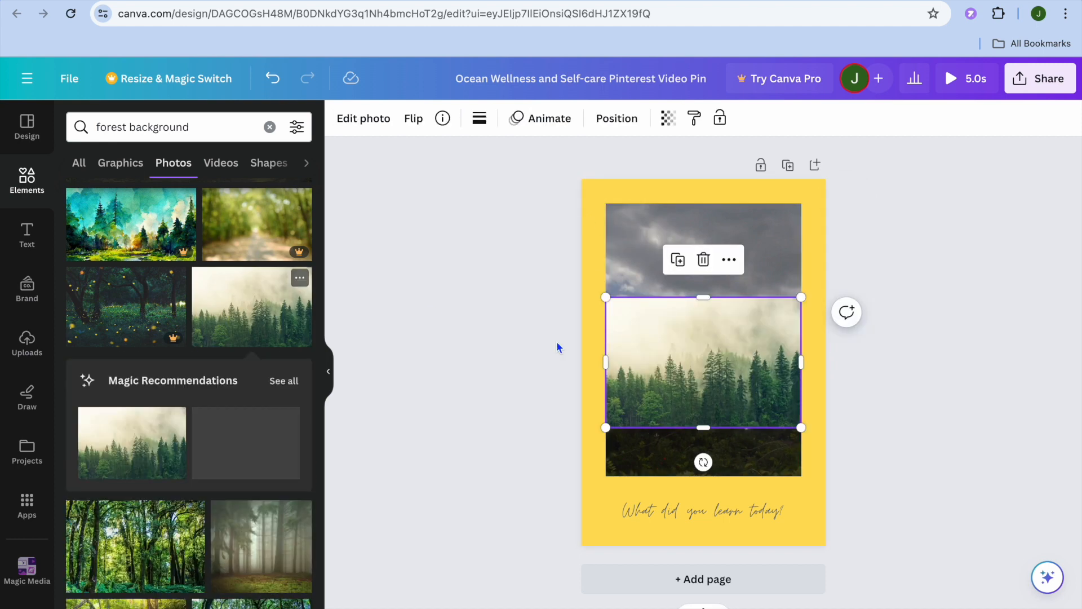
{"action": "left_click", "coordinate": [729, 260]}
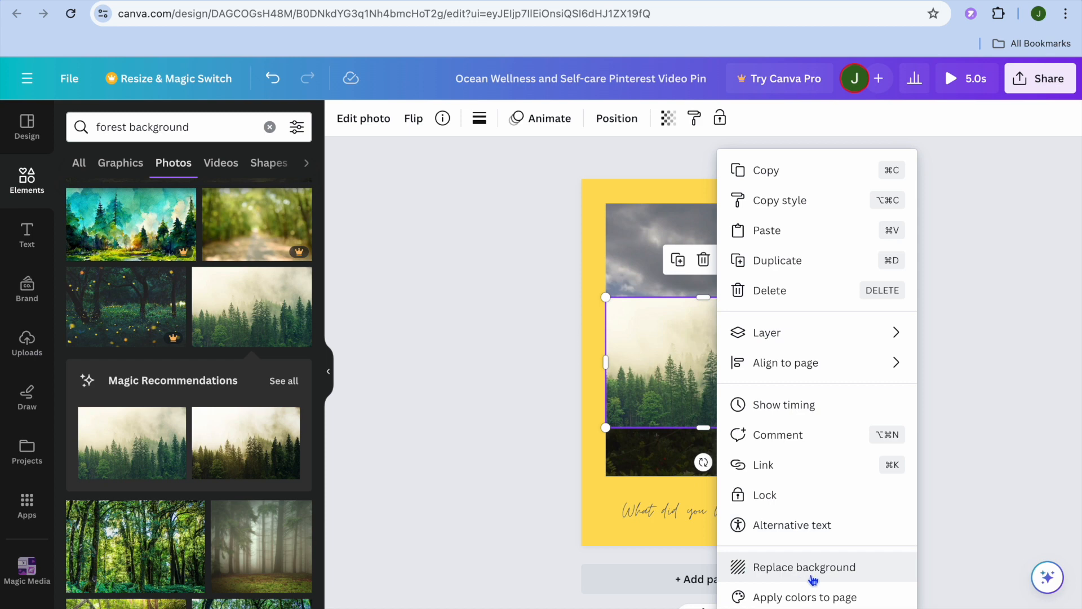
{"action": "left_click", "coordinate": [811, 570]}
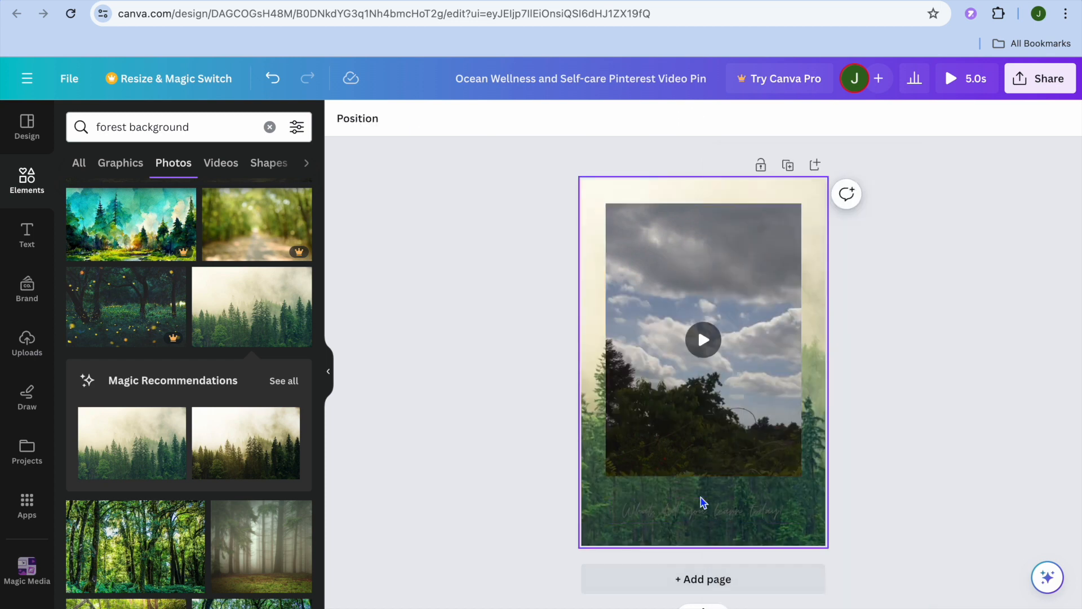
Change the color of the "What did you learn today?" text to the default solid red.
{"action": "left_click", "coordinate": [752, 518]}
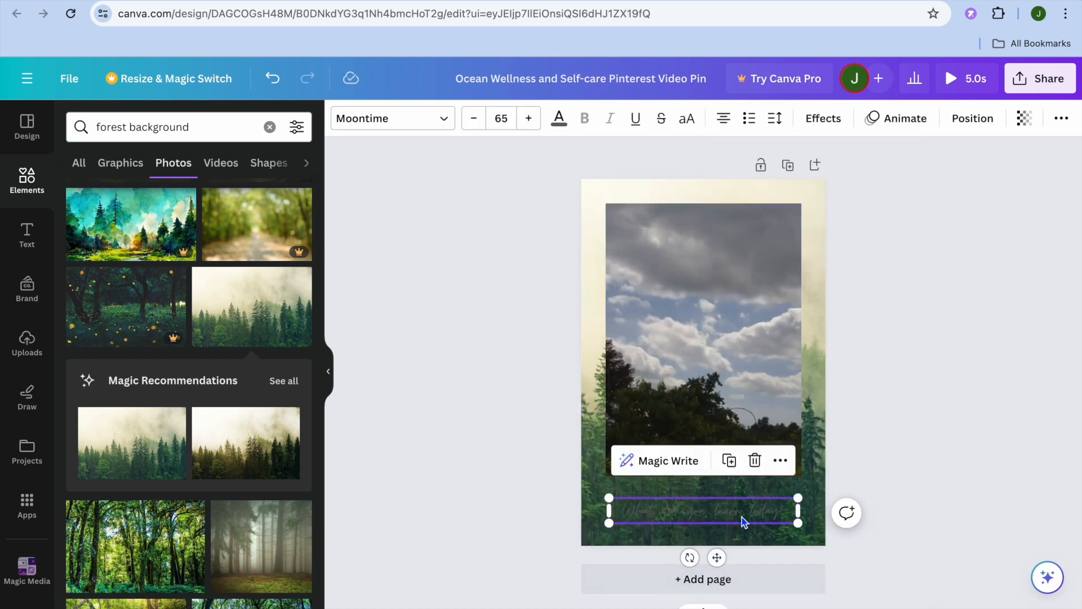
{"action": "left_click", "coordinate": [559, 120]}
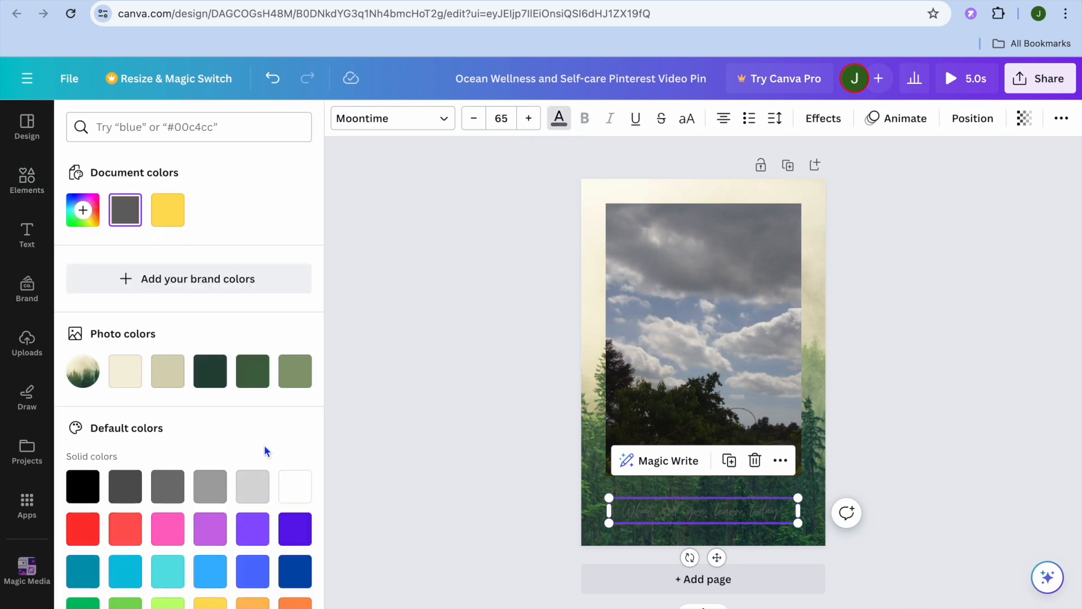
{"action": "scroll", "coordinate": [265, 448], "scroll_direction": "down", "scroll_amount": 1}
{"action": "left_click", "coordinate": [82, 482]}
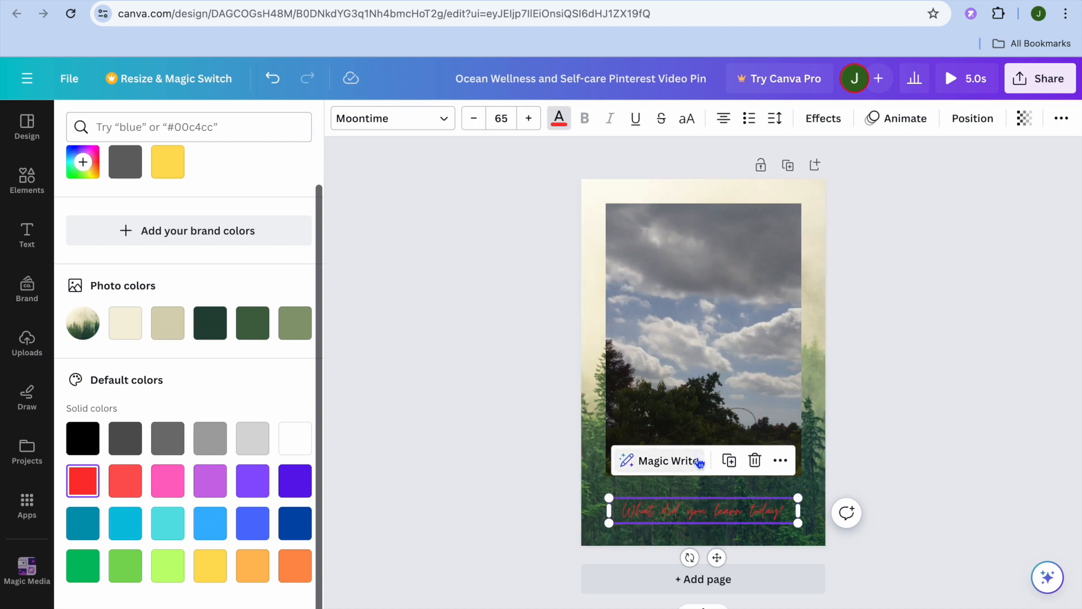
Examine the design's sharing options and its download settings for file type and quality, and close them without downloading.
{"action": "left_click", "coordinate": [1025, 80]}
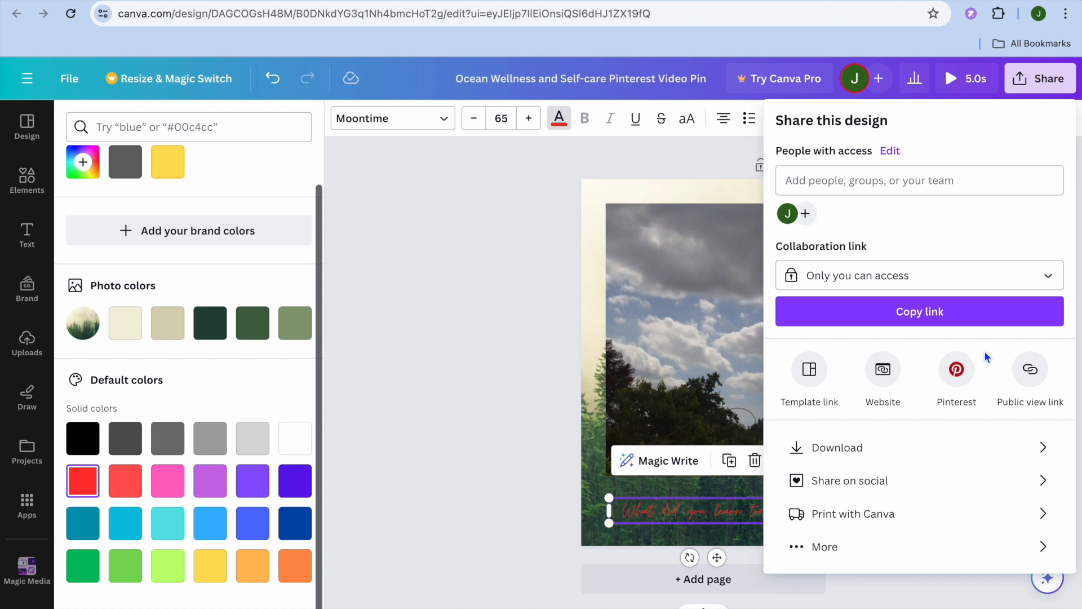
{"action": "left_click", "coordinate": [958, 448]}
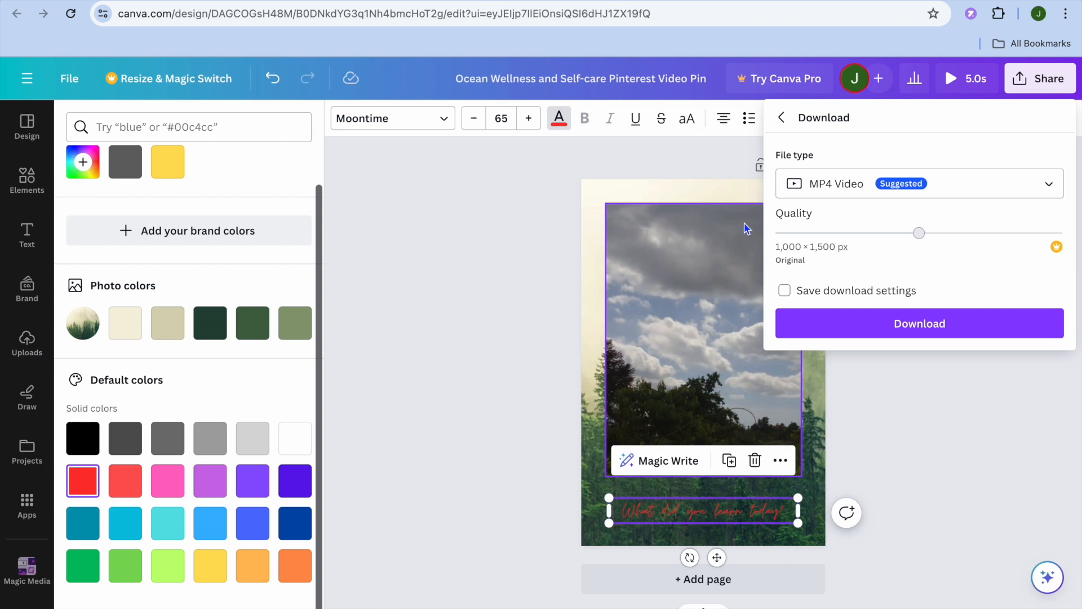
{"action": "left_click", "coordinate": [781, 118]}
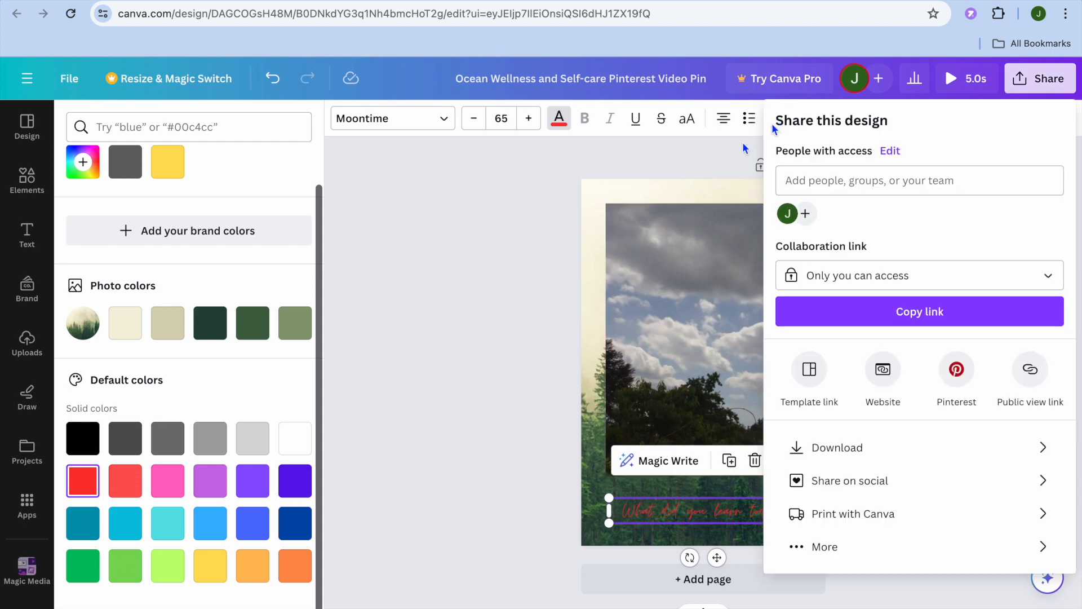
{"action": "left_click", "coordinate": [465, 262]}
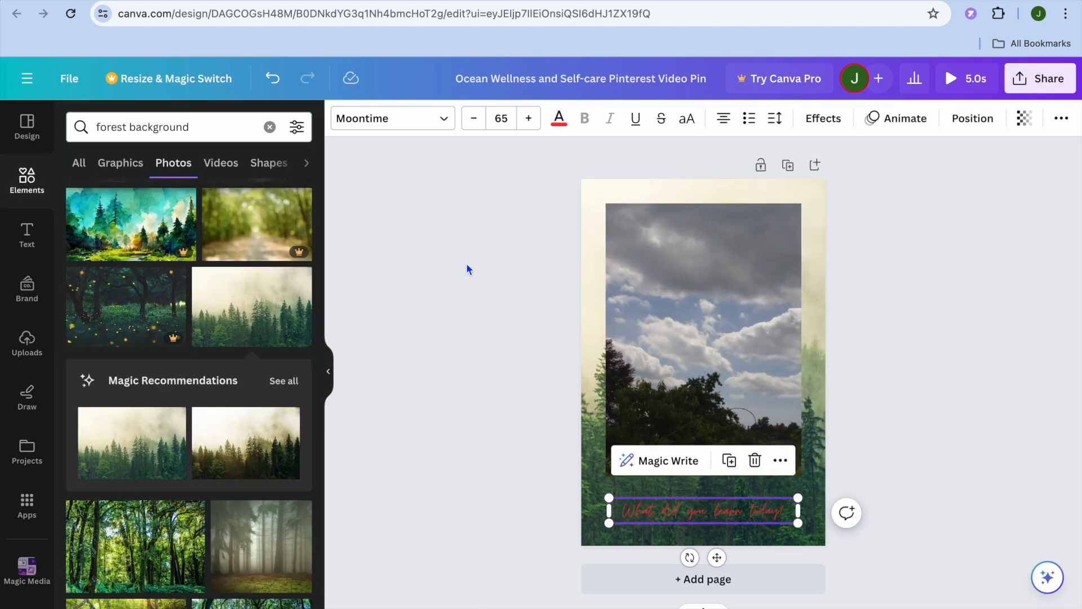